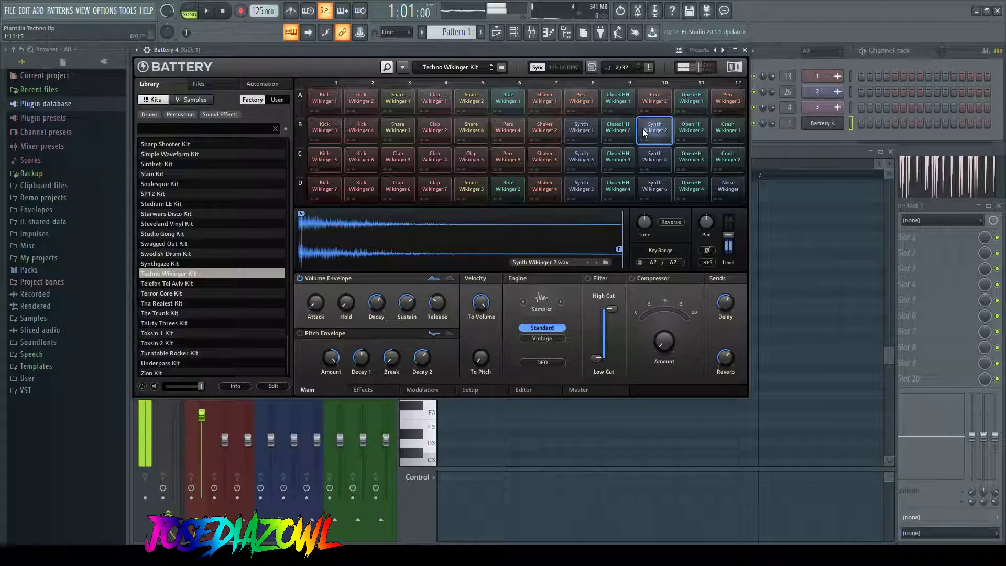
Step: Audition shaker, snare, clap and kick cells in rows B and C of the Techno Wikinger Kit, returning to Kick Wikinger 6
{"action": "left_click", "coordinate": [545, 128]}
{"action": "left_click", "coordinate": [469, 128]}
{"action": "left_click", "coordinate": [400, 130]}
{"action": "left_click", "coordinate": [427, 130]}
{"action": "left_click", "coordinate": [335, 127]}
{"action": "left_click", "coordinate": [337, 156]}
{"action": "left_click", "coordinate": [375, 154]}
{"action": "left_click", "coordinate": [402, 162]}
{"action": "left_click", "coordinate": [370, 156]}
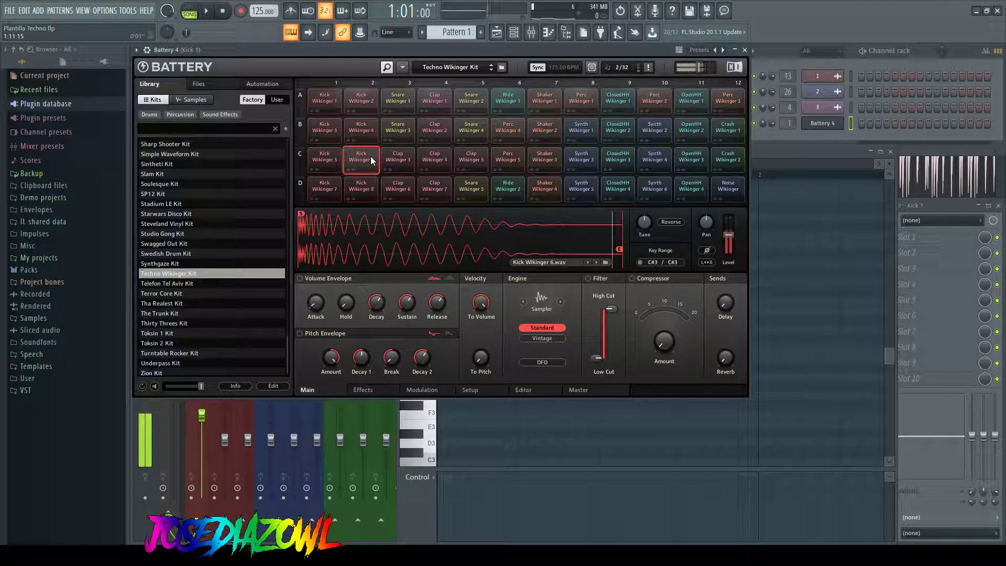
{"action": "left_click", "coordinate": [370, 156]}
{"action": "left_click", "coordinate": [370, 157]}
Step: Audition the clap, percussion, shaker, synth and closed hi-hat cells along row C of the kit
{"action": "left_click", "coordinate": [388, 157]}
{"action": "left_click", "coordinate": [429, 159]}
{"action": "left_click", "coordinate": [472, 159]}
{"action": "left_click", "coordinate": [509, 158]}
{"action": "left_click", "coordinate": [545, 159]}
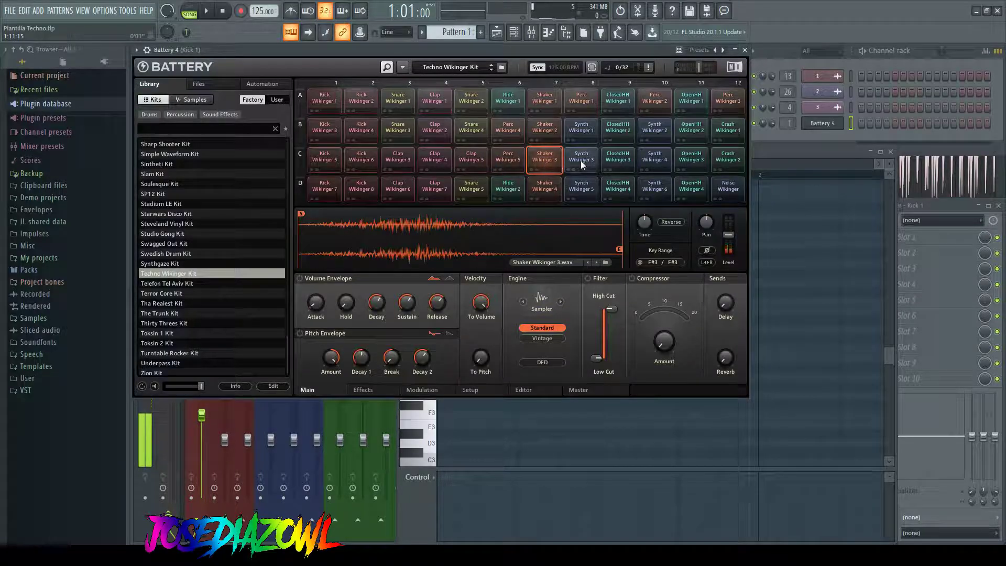
{"action": "left_click", "coordinate": [579, 160]}
{"action": "left_click", "coordinate": [627, 158]}
{"action": "left_click", "coordinate": [590, 155]}
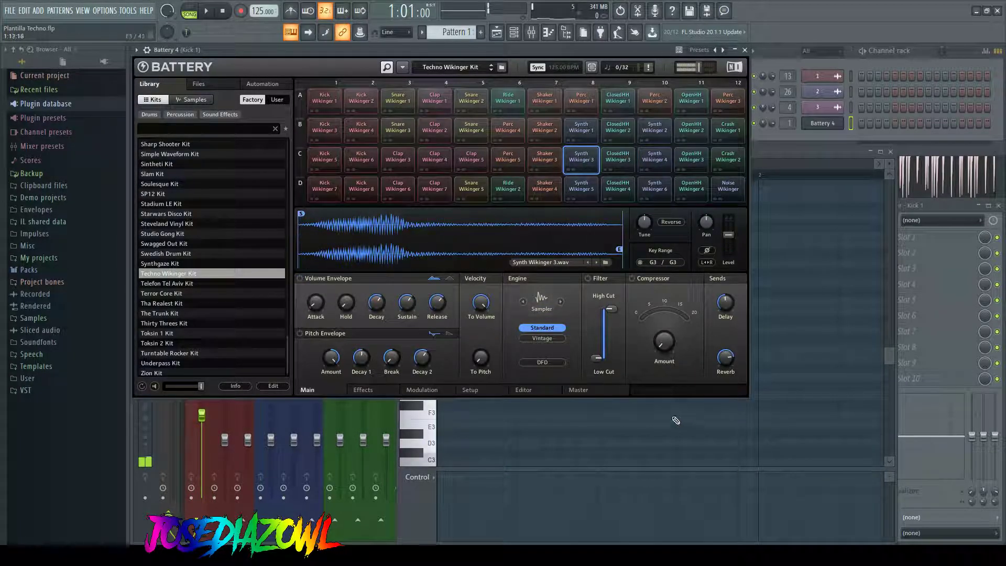
Step: Place short C#5 kick notes on all four beats of the first bar in Battery 4's piano roll
{"action": "left_click", "coordinate": [623, 426]}
{"action": "scroll", "coordinate": [438, 400], "scroll_direction": "down", "scroll_amount": 2}
{"action": "left_click", "coordinate": [423, 381]}
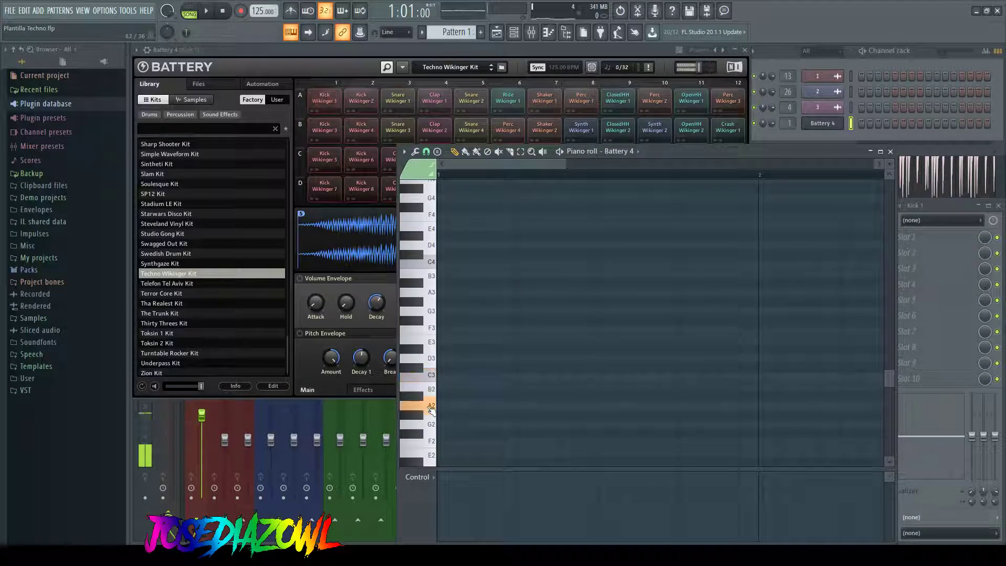
{"action": "left_click", "coordinate": [432, 343]}
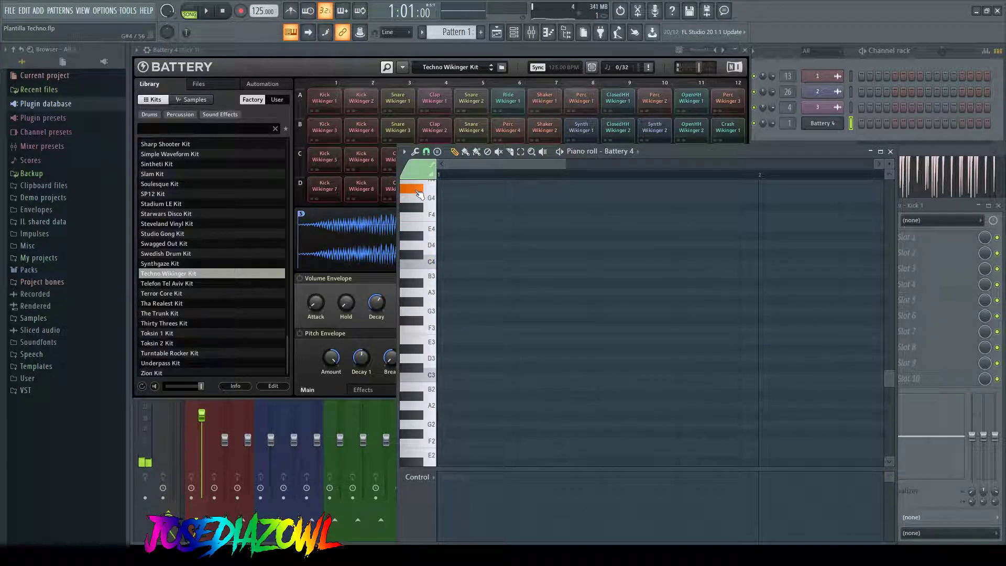
{"action": "scroll", "coordinate": [419, 220], "scroll_direction": "up", "scroll_amount": 2}
{"action": "left_click", "coordinate": [419, 258]}
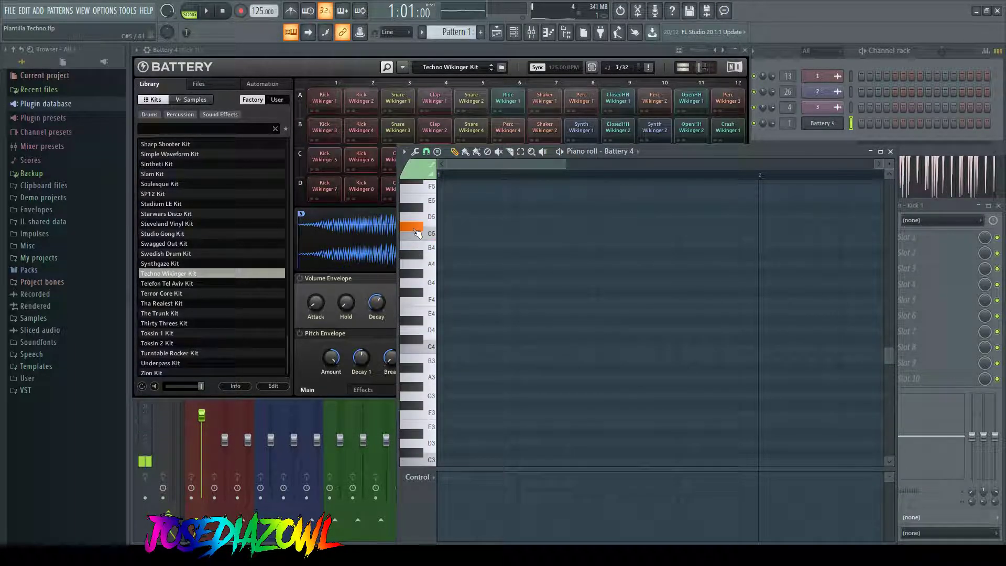
{"action": "left_click", "coordinate": [440, 227]}
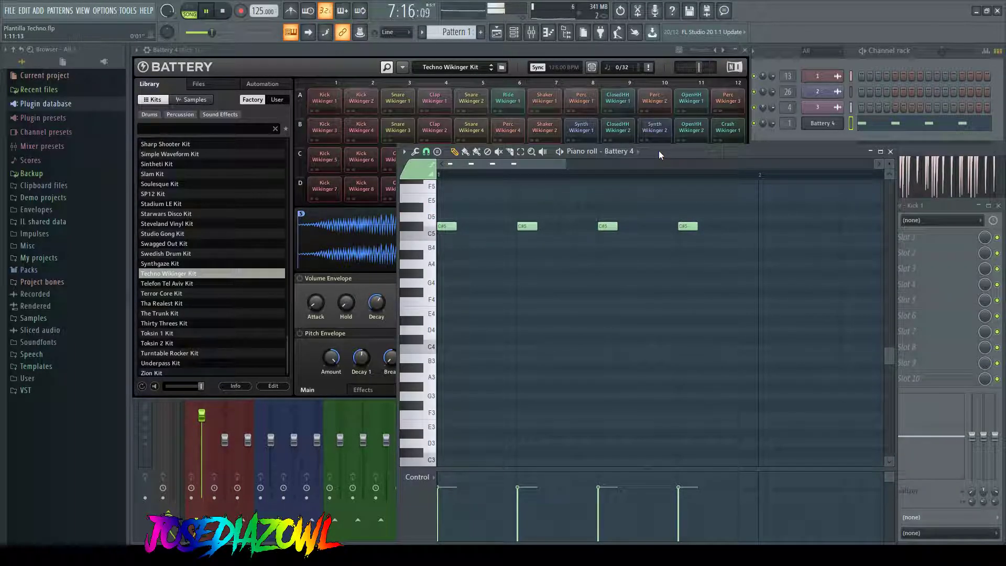
Step: Add short A#4 notes on the four off-beats, halfway between the C#5 kicks
{"action": "left_click", "coordinate": [700, 73]}
{"action": "left_click_drag", "start_coordinate": [700, 67], "coordinate": [703, 67]}
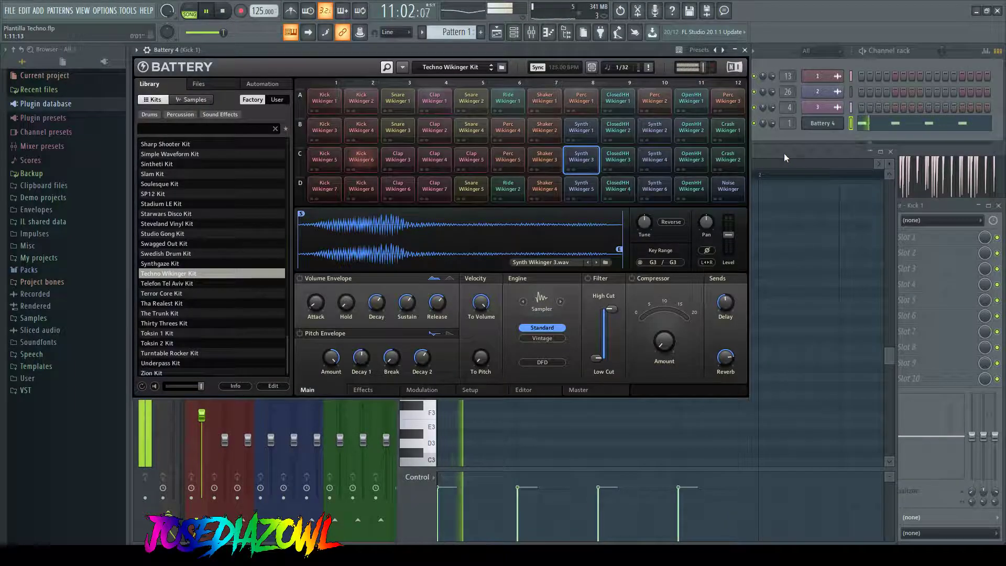
{"action": "left_click", "coordinate": [784, 157]}
{"action": "left_click", "coordinate": [481, 255]}
{"action": "left_click", "coordinate": [563, 255]}
{"action": "left_click", "coordinate": [644, 255]}
{"action": "left_click", "coordinate": [725, 255]}
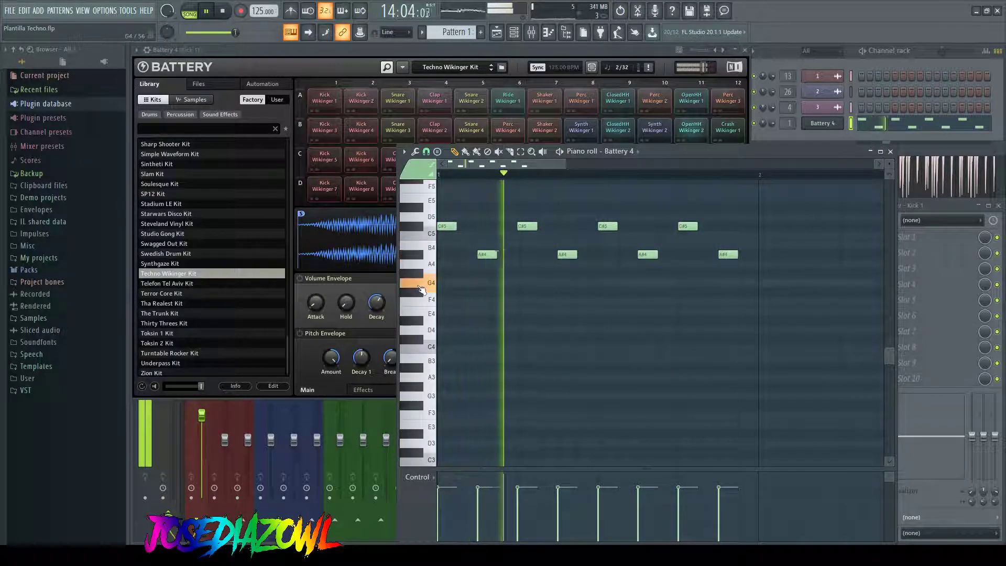
Step: Add short G4 notes on the four off-beats, directly below the A#4 notes
{"action": "left_click", "coordinate": [480, 283]}
{"action": "left_click", "coordinate": [560, 284]}
{"action": "left_click", "coordinate": [645, 291]}
{"action": "left_click_drag", "start_coordinate": [645, 292], "coordinate": [645, 283]}
{"action": "left_click", "coordinate": [728, 283]}
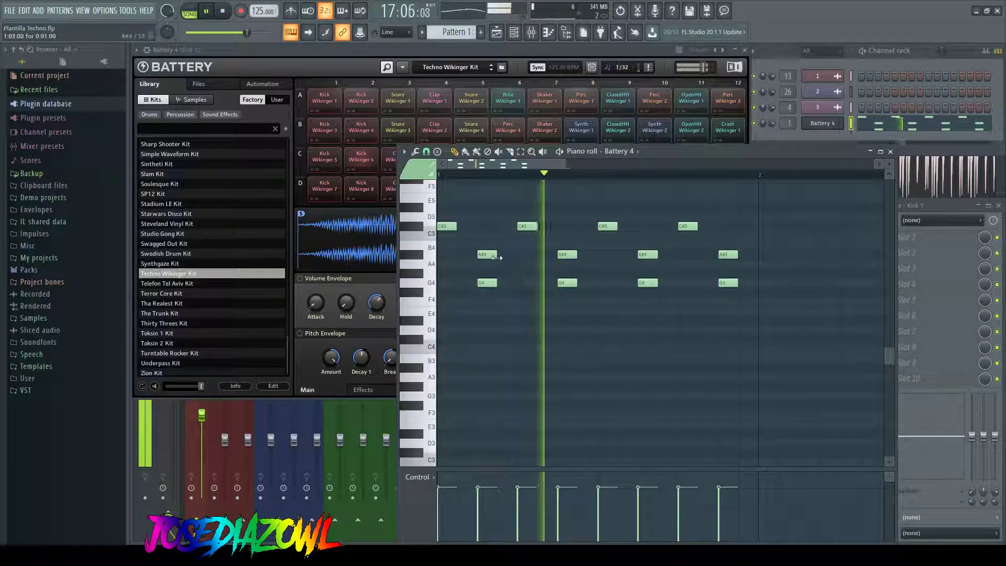
Step: Add short E4 notes on the first and third off-beats of the bar
{"action": "scroll", "coordinate": [435, 291], "scroll_direction": "down", "scroll_amount": 1}
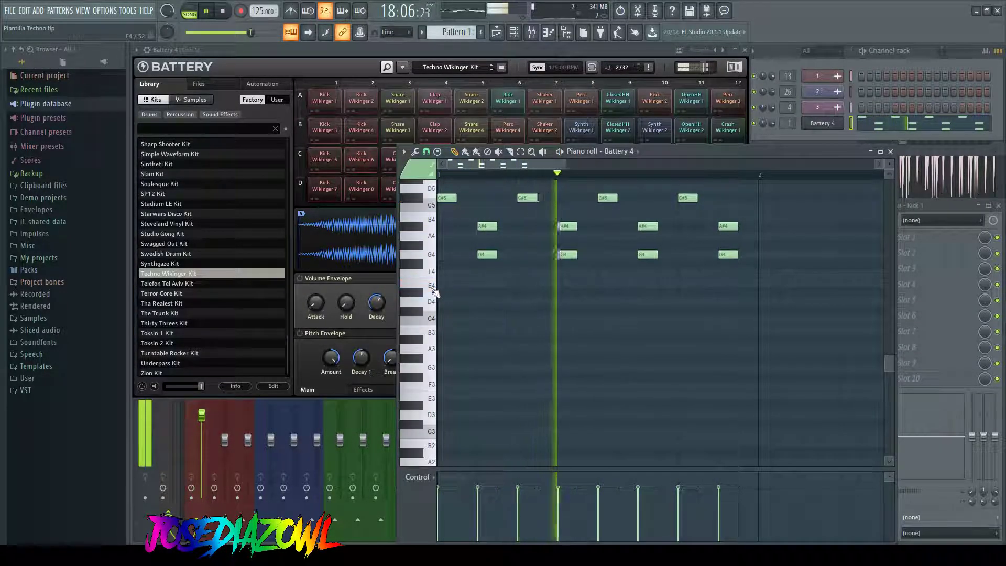
{"action": "left_click", "coordinate": [485, 282]}
{"action": "left_click", "coordinate": [646, 283]}
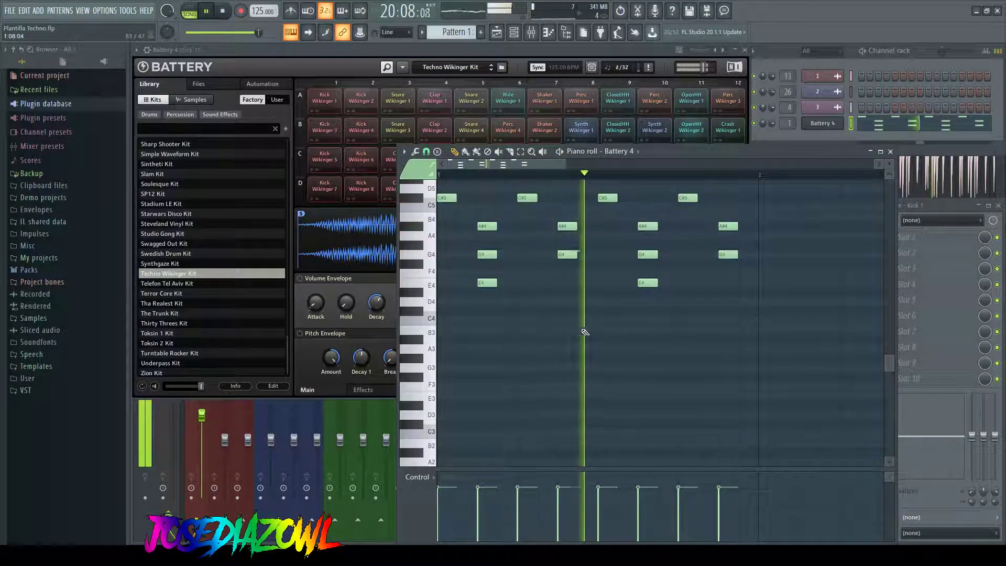
Step: Add a one-beat A4 note at the start of the bar and delete the G4 and E4 notes
{"action": "left_click", "coordinate": [421, 292]}
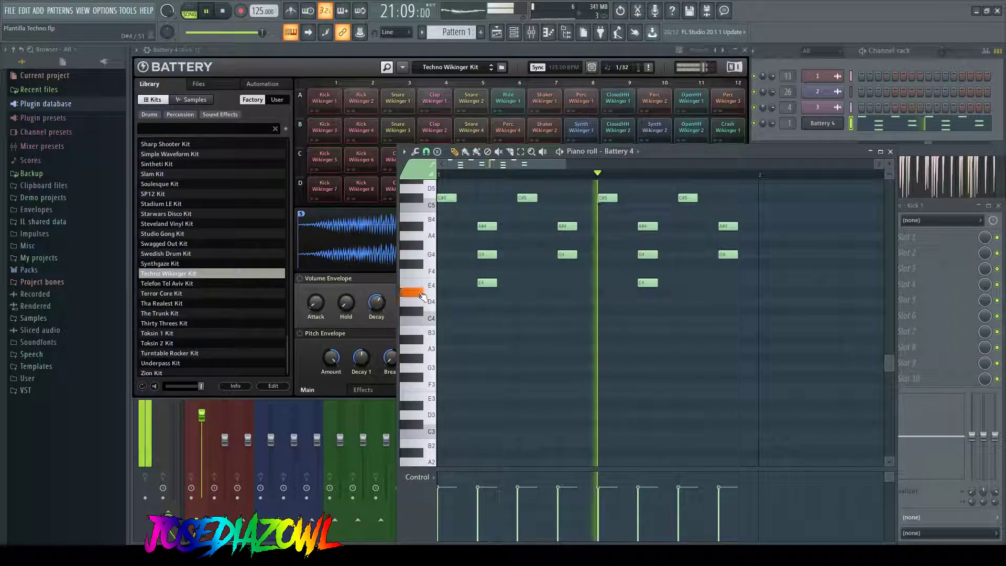
{"action": "left_click", "coordinate": [421, 315]}
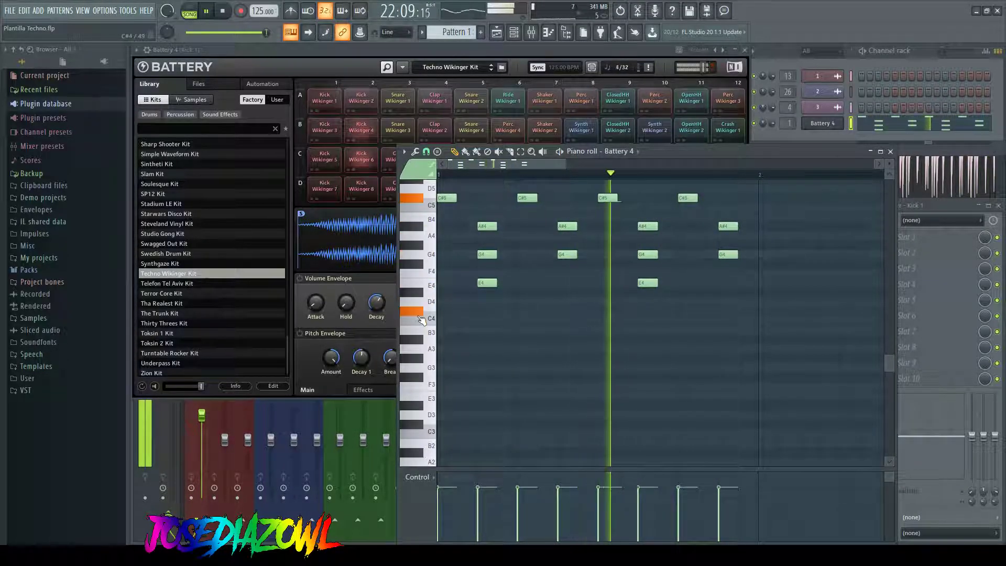
{"action": "scroll", "coordinate": [421, 303], "scroll_direction": "up", "scroll_amount": 1}
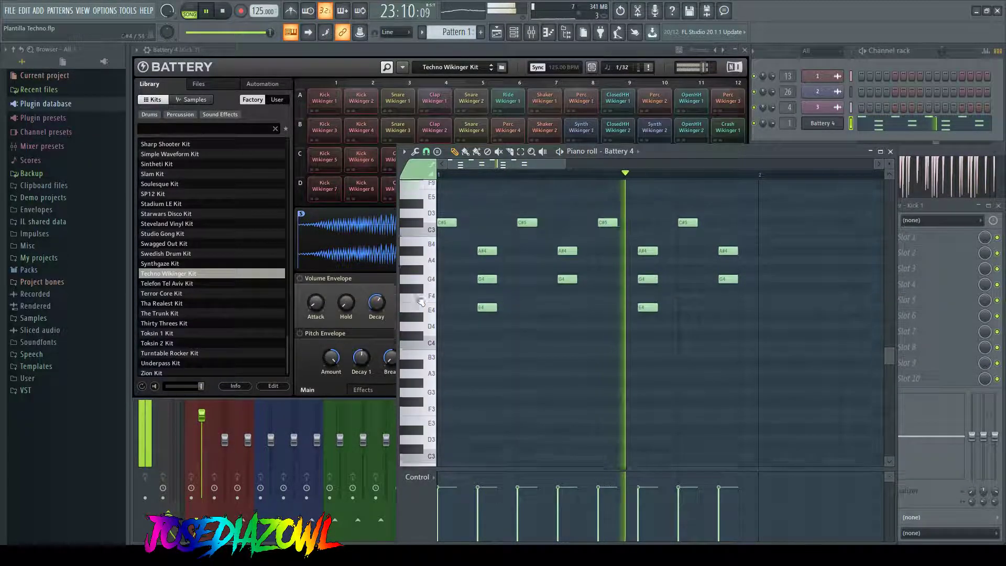
{"action": "scroll", "coordinate": [420, 303], "scroll_direction": "up", "scroll_amount": 3}
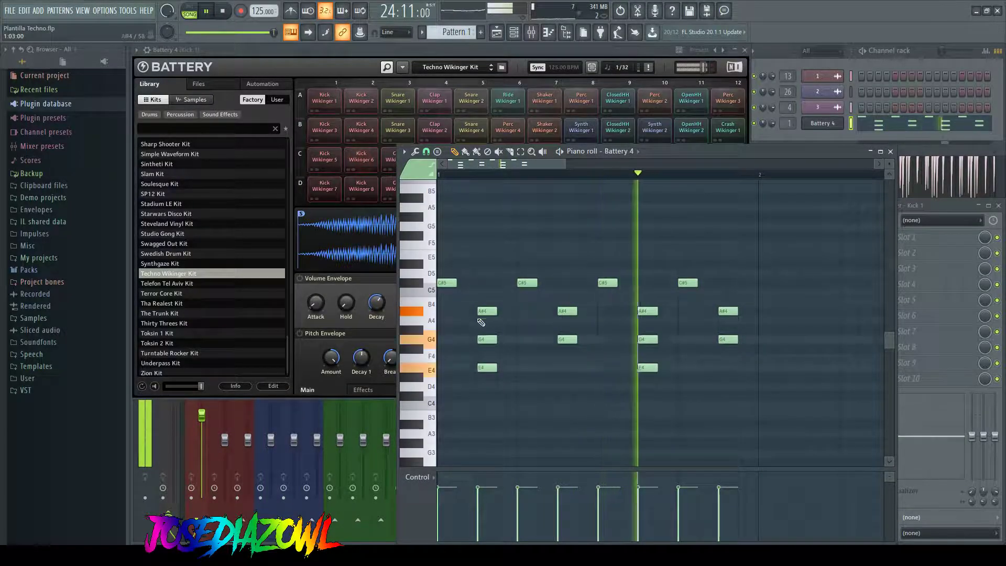
{"action": "left_click", "coordinate": [435, 317]}
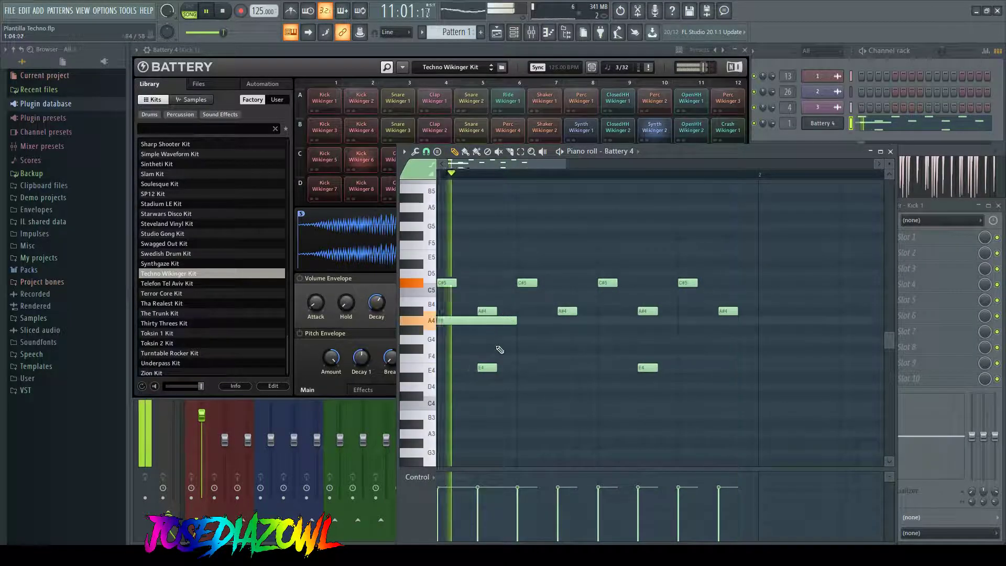
{"action": "right_click", "coordinate": [487, 368]}
{"action": "right_click", "coordinate": [648, 367]}
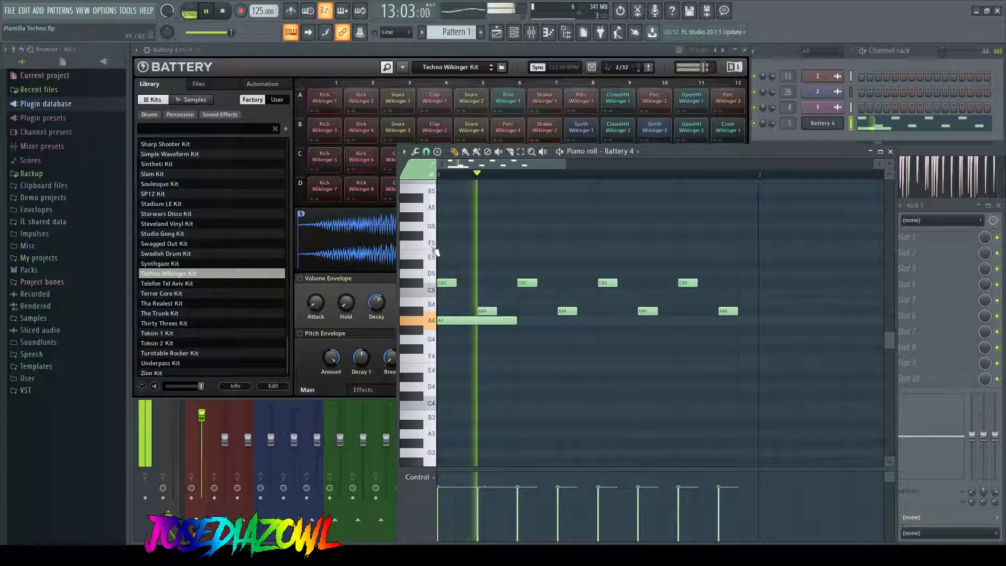
Step: Add two short A5 notes on the 8th and 11th sixteenth steps of the bar
{"action": "scroll", "coordinate": [436, 253], "scroll_direction": "up", "scroll_amount": 3}
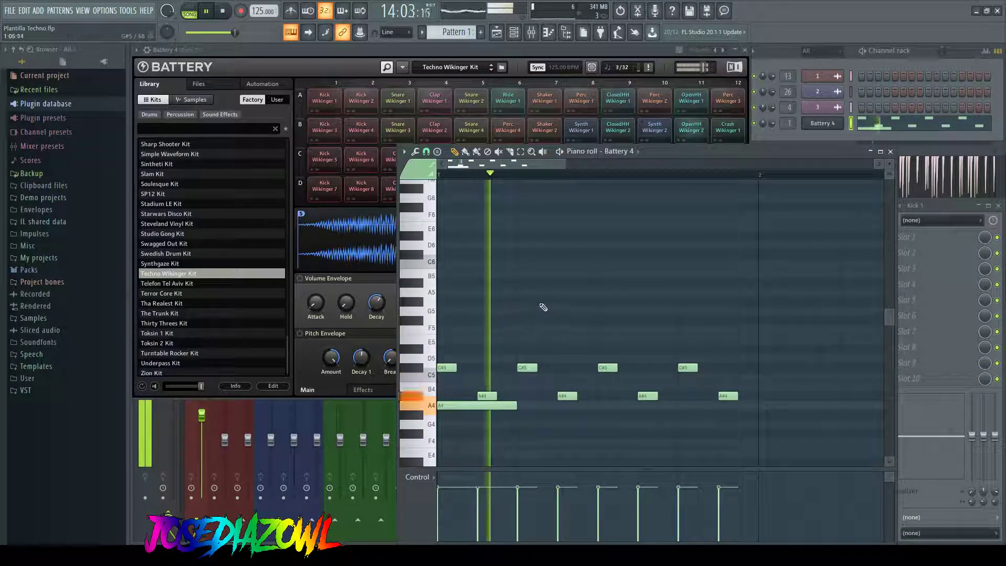
{"action": "left_click", "coordinate": [582, 292]}
{"action": "left_click", "coordinate": [643, 292]}
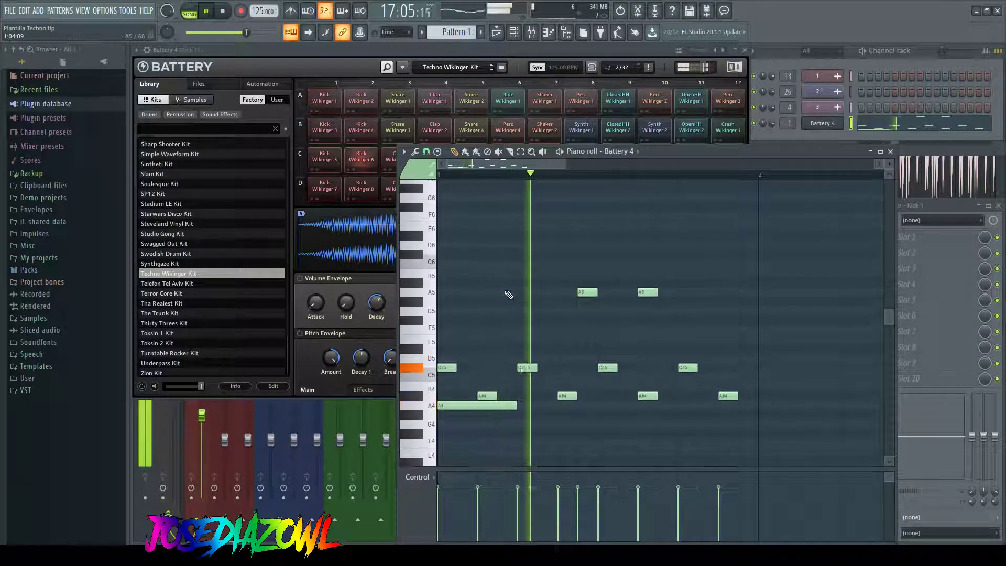
Step: Stop playback and add a B6 note from beat 2 to the bar's end plus a short A6 note on step 14
{"action": "scroll", "coordinate": [456, 286], "scroll_direction": "up", "scroll_amount": 2}
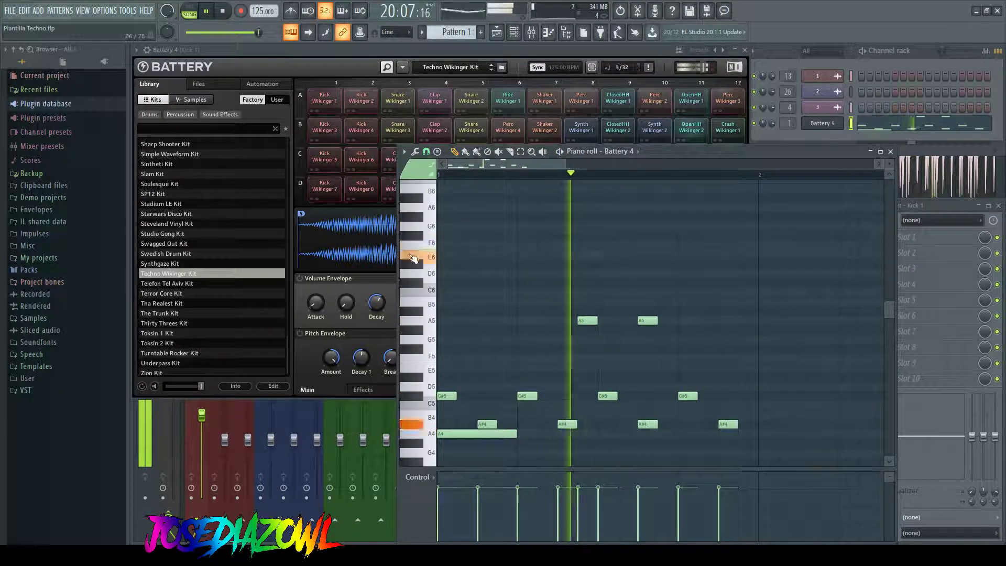
{"action": "scroll", "coordinate": [418, 224], "scroll_direction": "up", "scroll_amount": 4}
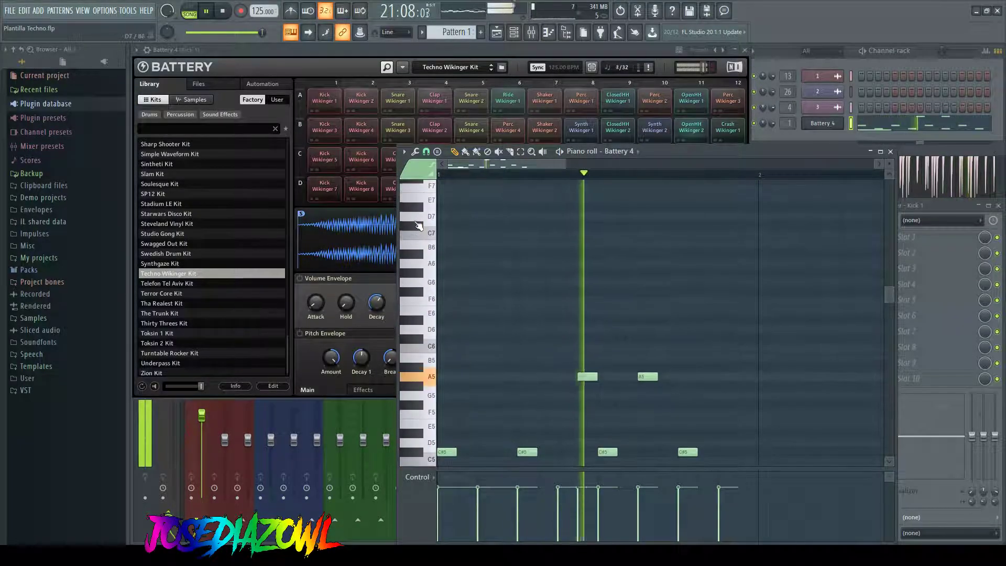
{"action": "scroll", "coordinate": [420, 229], "scroll_direction": "up", "scroll_amount": 2}
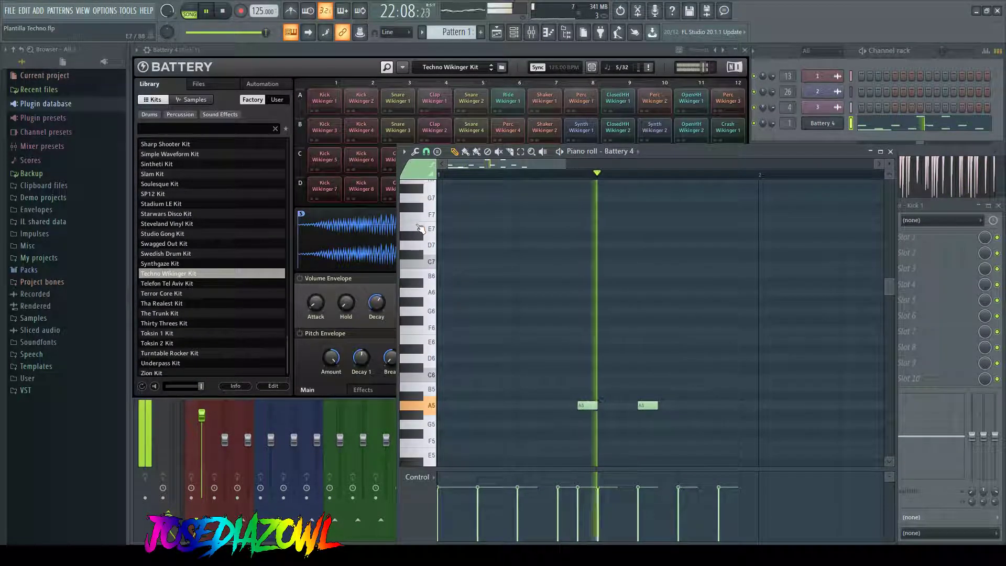
{"action": "key", "text": "space"}
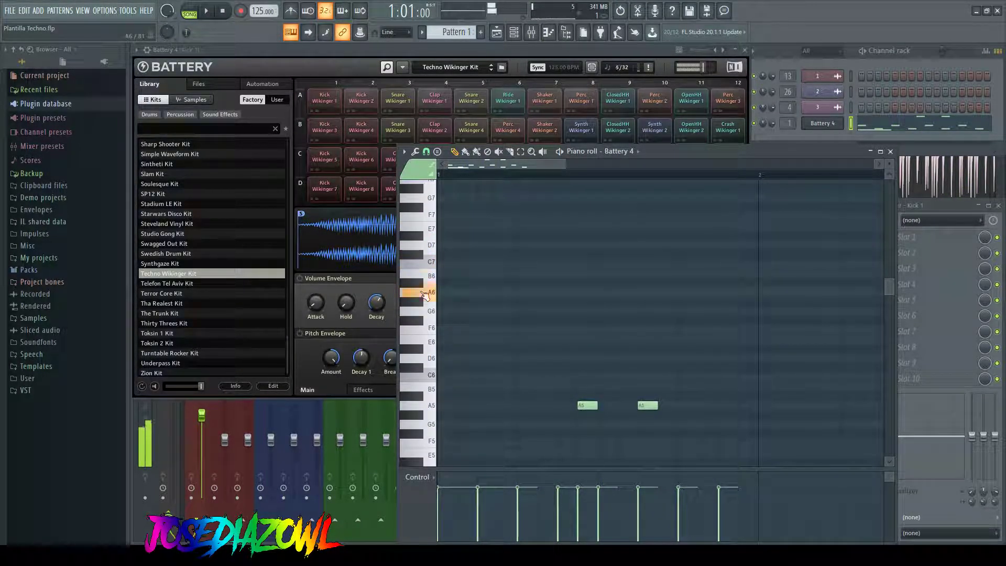
{"action": "scroll", "coordinate": [425, 294], "scroll_direction": "down", "scroll_amount": 2}
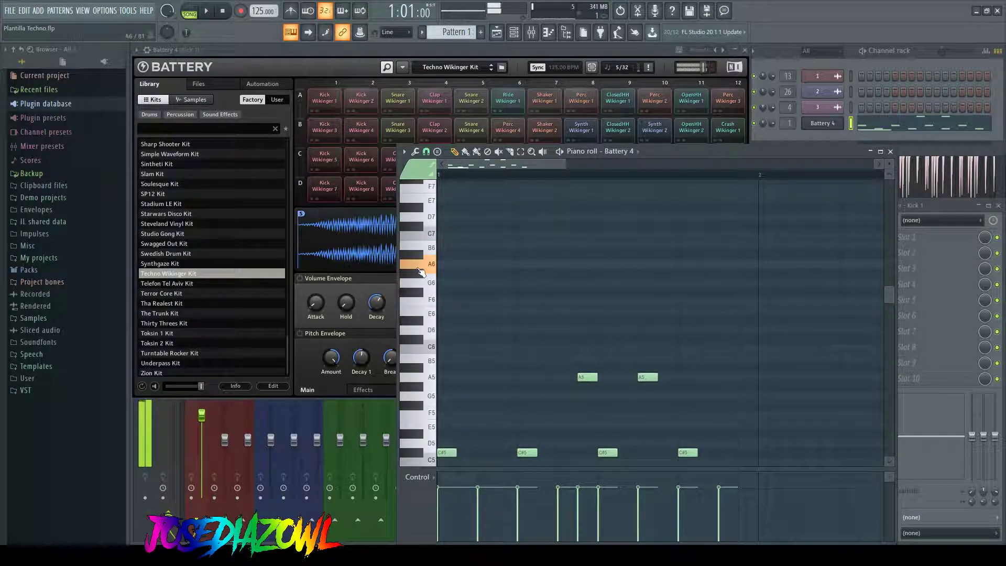
{"action": "left_click", "coordinate": [700, 265]}
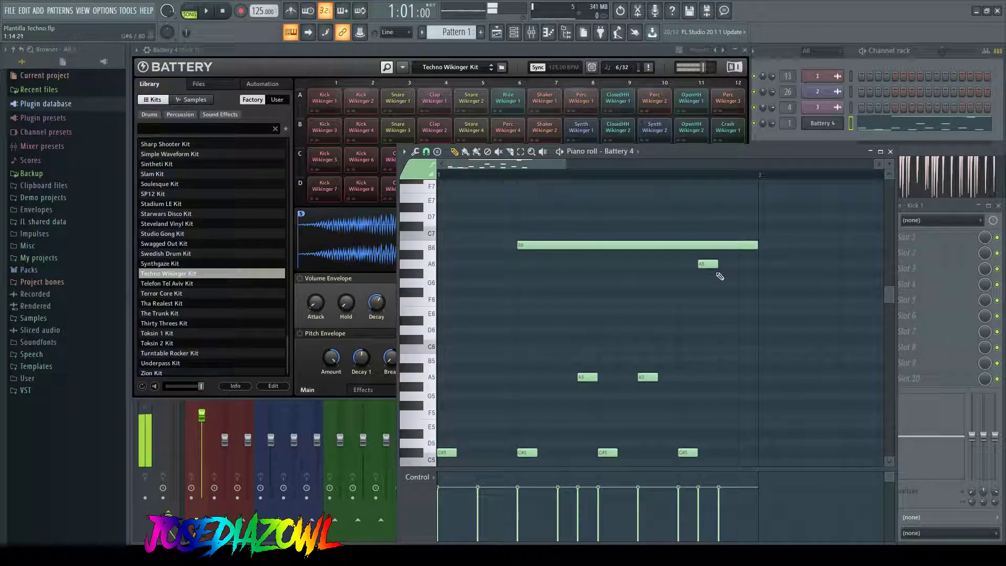
Step: Restart playback and add short A#3 notes on the four off-beats, an octave below the A#4 notes
{"action": "scroll", "coordinate": [524, 335], "scroll_direction": "down", "scroll_amount": 4}
{"action": "left_click", "coordinate": [427, 322]}
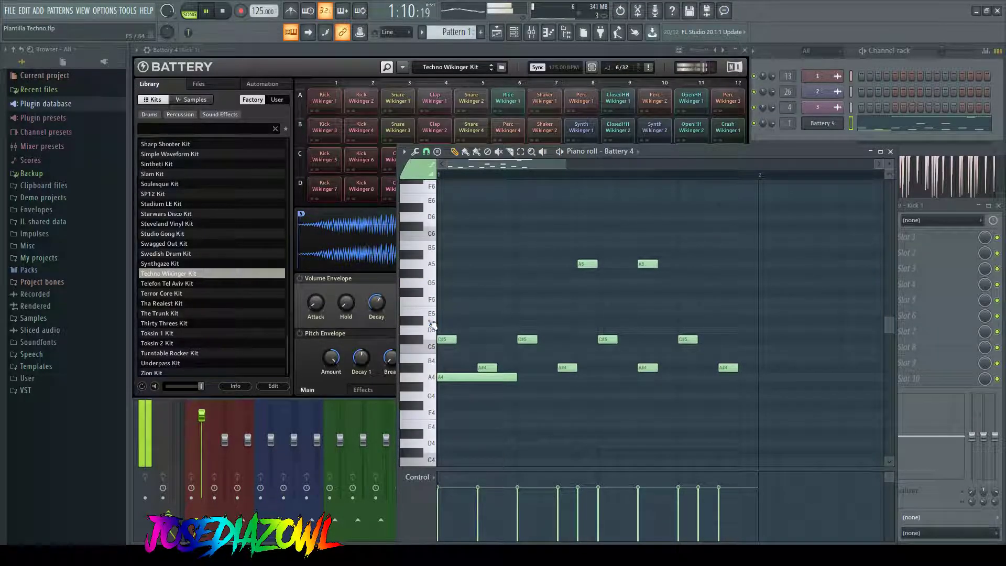
{"action": "scroll", "coordinate": [430, 352], "scroll_direction": "down", "scroll_amount": 3}
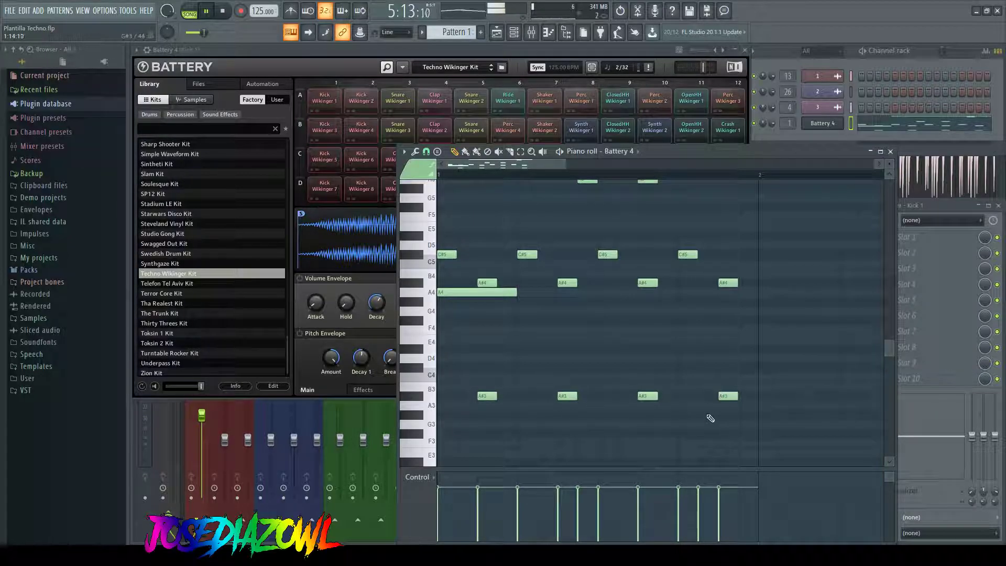
{"action": "scroll", "coordinate": [708, 414], "scroll_direction": "up", "scroll_amount": 1}
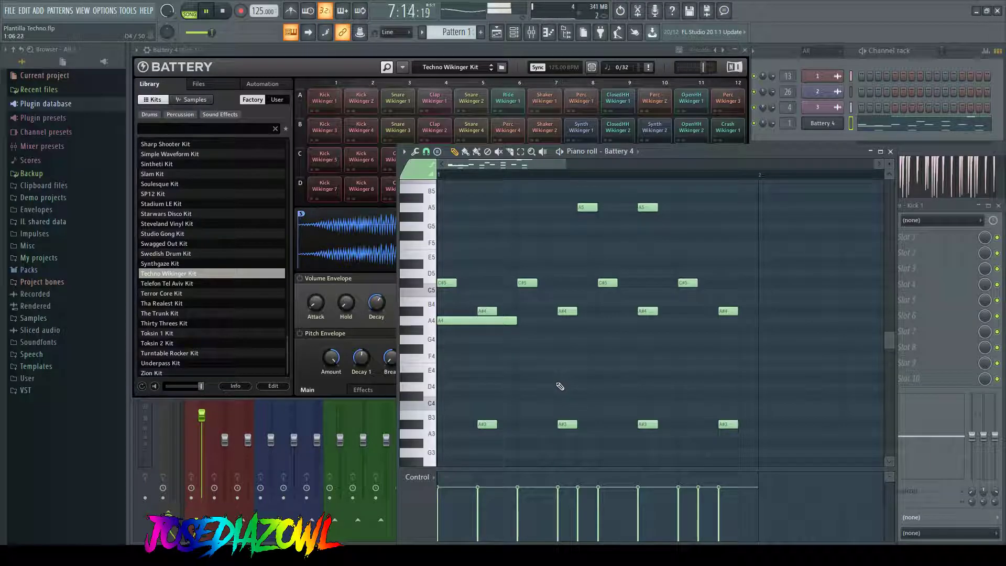
{"action": "scroll", "coordinate": [560, 386], "scroll_direction": "up", "scroll_amount": 1}
{"action": "scroll", "coordinate": [559, 386], "scroll_direction": "down", "scroll_amount": 2}
{"action": "scroll", "coordinate": [558, 387], "scroll_direction": "up", "scroll_amount": 1}
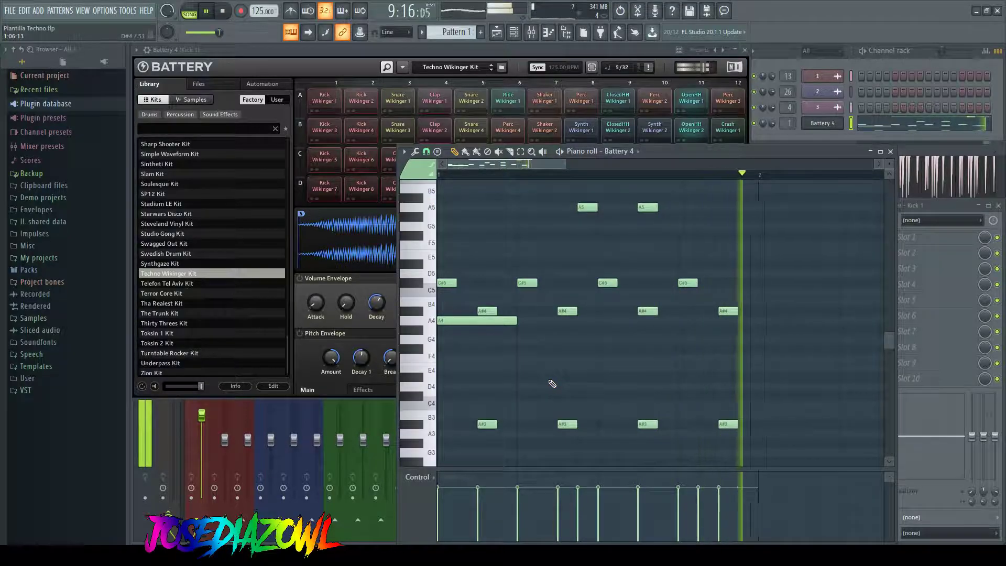
Step: Slice the long B6 note at beat 3 and delete its first segment
{"action": "scroll", "coordinate": [552, 382], "scroll_direction": "up", "scroll_amount": 1}
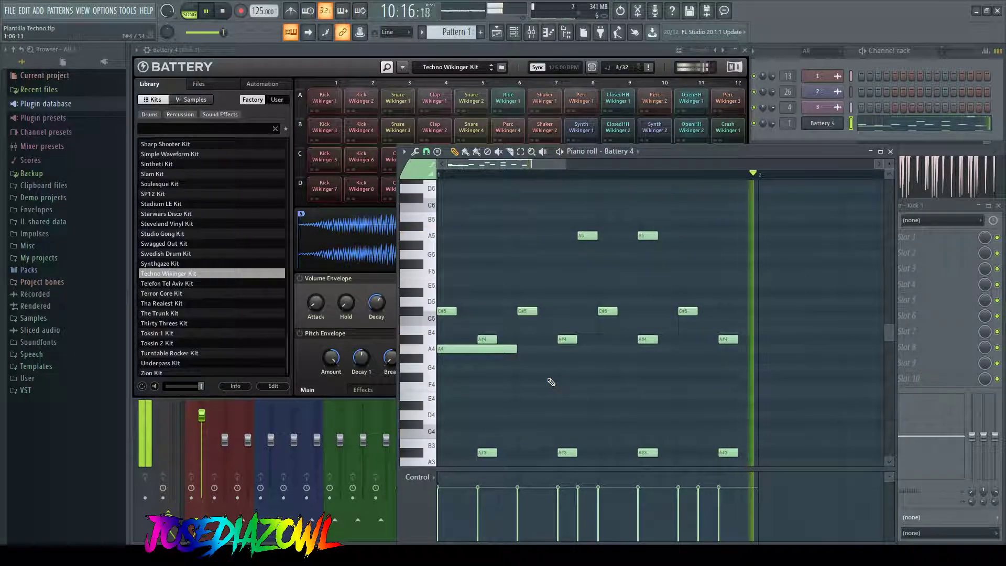
{"action": "scroll", "coordinate": [551, 382], "scroll_direction": "up", "scroll_amount": 4}
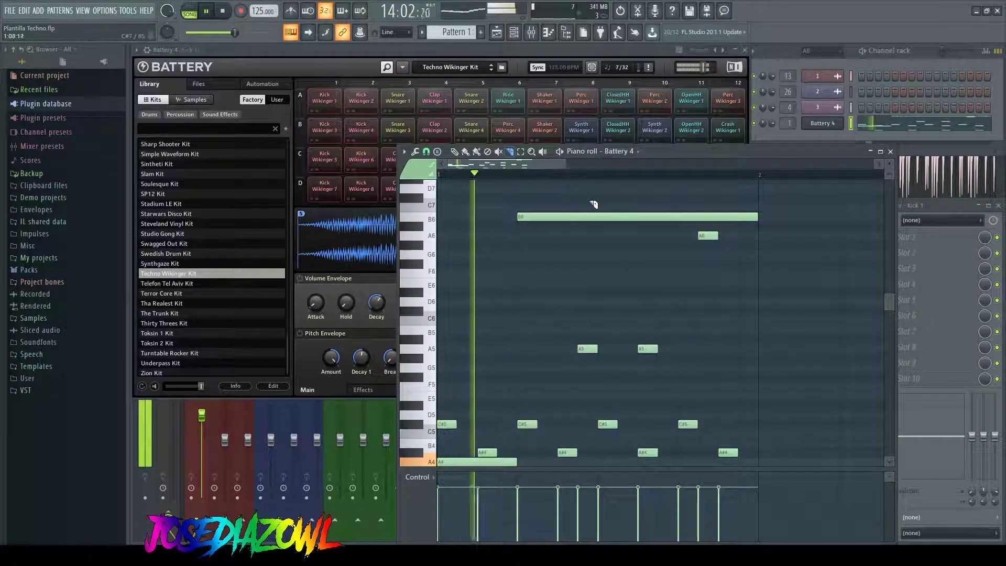
{"action": "left_click", "coordinate": [598, 217]}
{"action": "right_click", "coordinate": [524, 217]}
Step: Enable the Kick Wikinger 6 cell's volume envelope with a decay of about 8.8 s and turn on its compressor
{"action": "scroll", "coordinate": [495, 241], "scroll_direction": "down", "scroll_amount": 1}
{"action": "scroll", "coordinate": [492, 248], "scroll_direction": "down", "scroll_amount": 4}
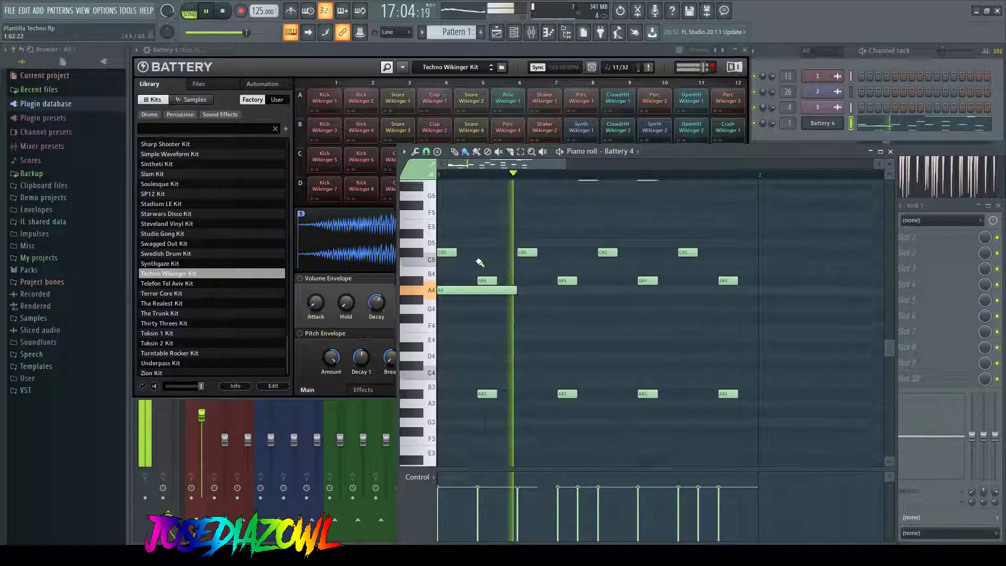
{"action": "scroll", "coordinate": [479, 262], "scroll_direction": "up", "scroll_amount": 2}
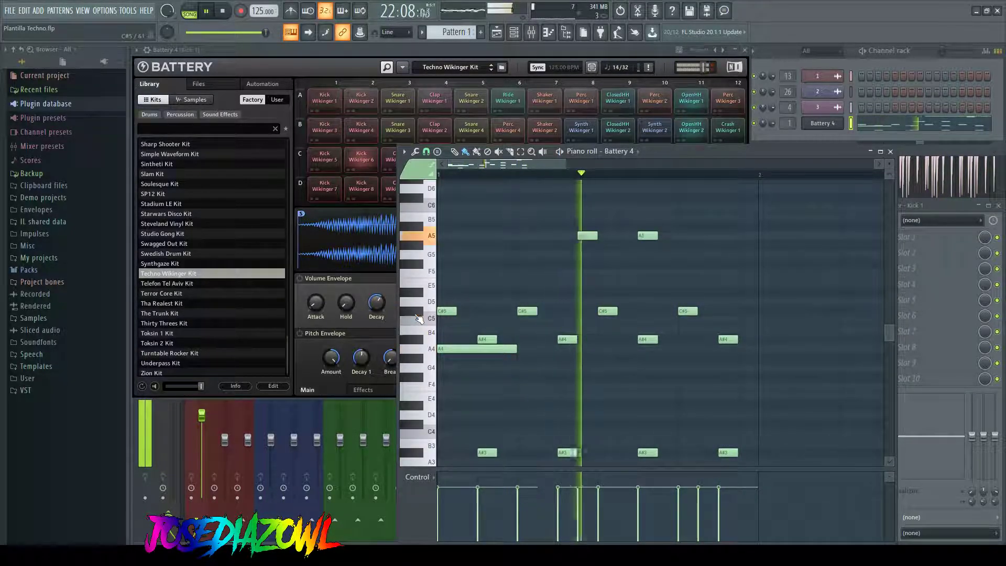
{"action": "left_click", "coordinate": [360, 163]}
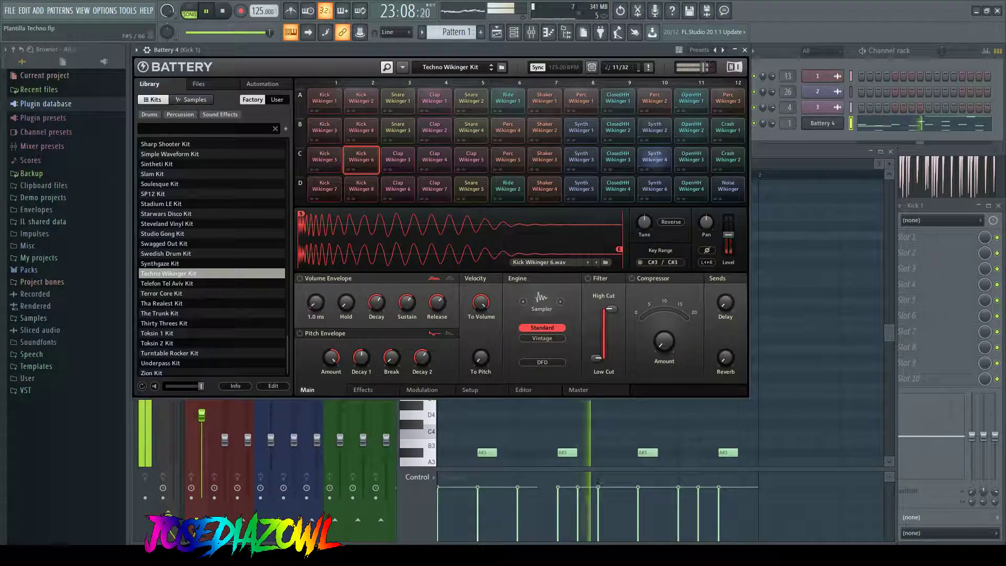
{"action": "left_click_drag", "start_coordinate": [314, 301], "coordinate": [315, 295]}
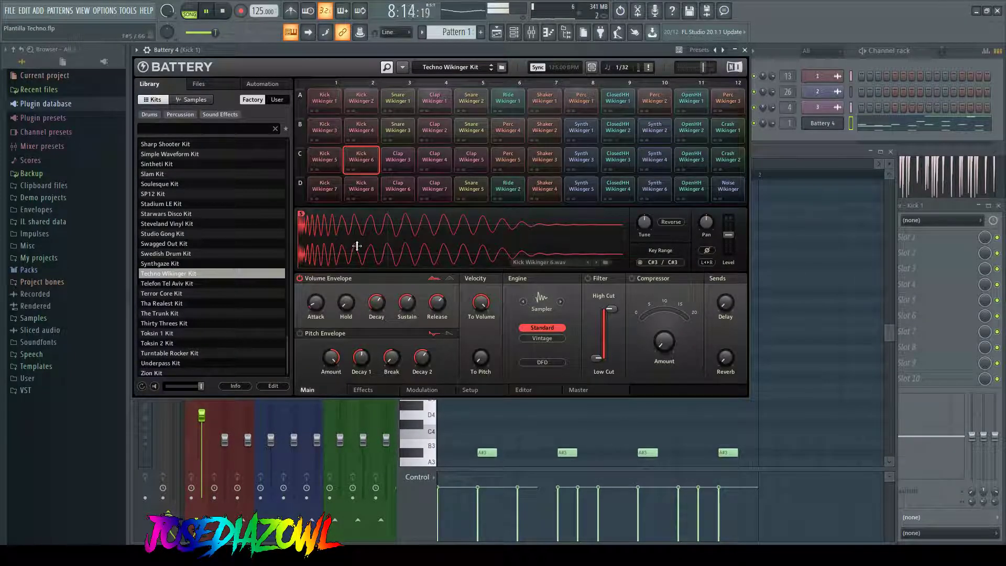
{"action": "mouse_move", "coordinate": [316, 302]}
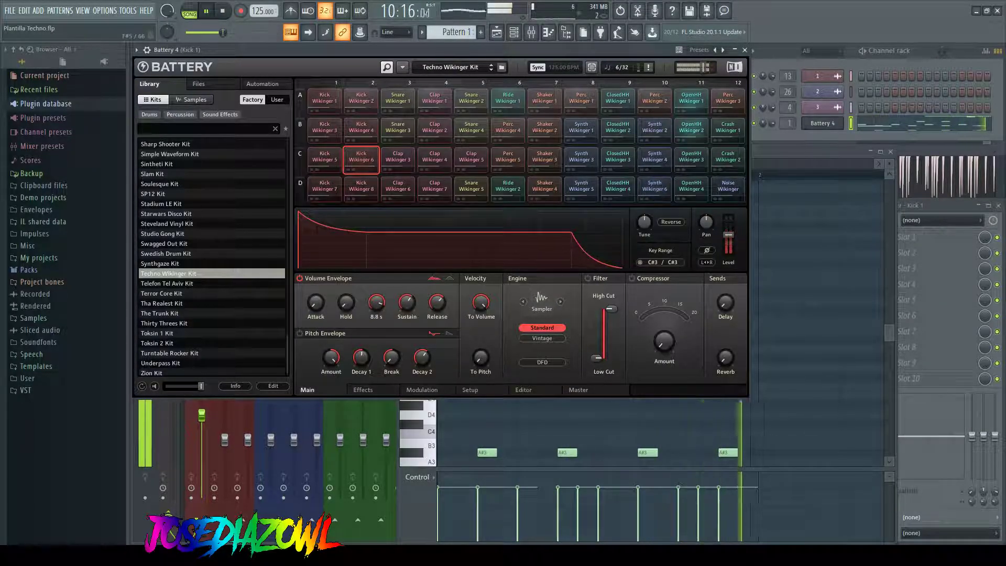
{"action": "left_click", "coordinate": [632, 278]}
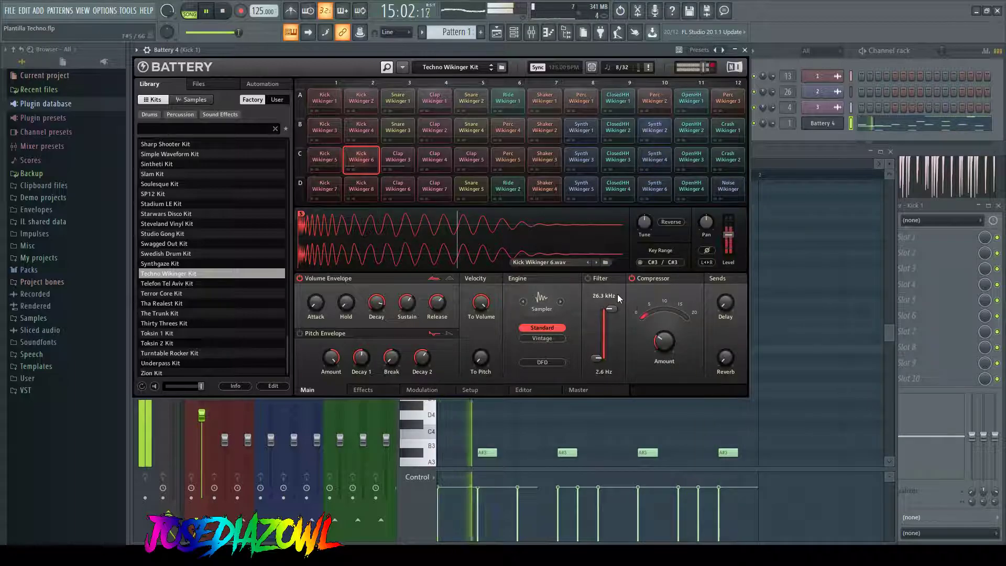
{"action": "left_click", "coordinate": [436, 310]}
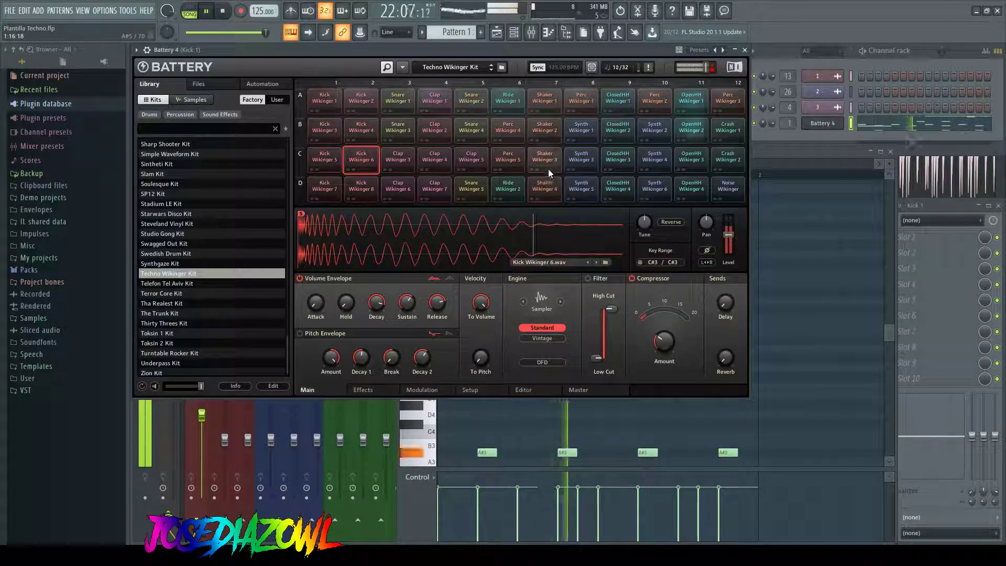
Step: Select the Shaker Wikinger 3 cell, and add short G6 notes on the 5th and 7th sixteenth steps of the bar
{"action": "left_click", "coordinate": [545, 184]}
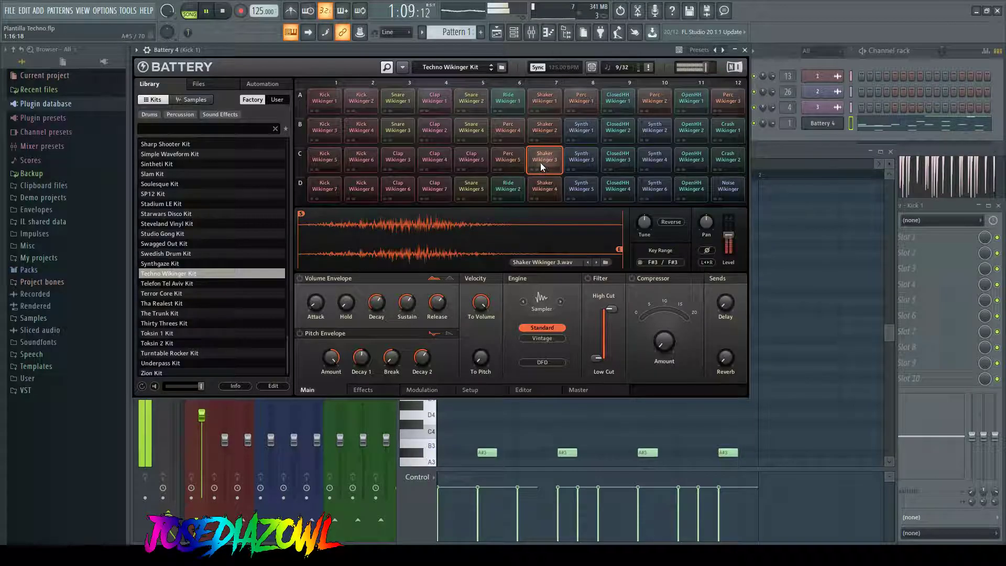
{"action": "left_click", "coordinate": [766, 288]}
{"action": "scroll", "coordinate": [440, 223], "scroll_direction": "up", "scroll_amount": 8}
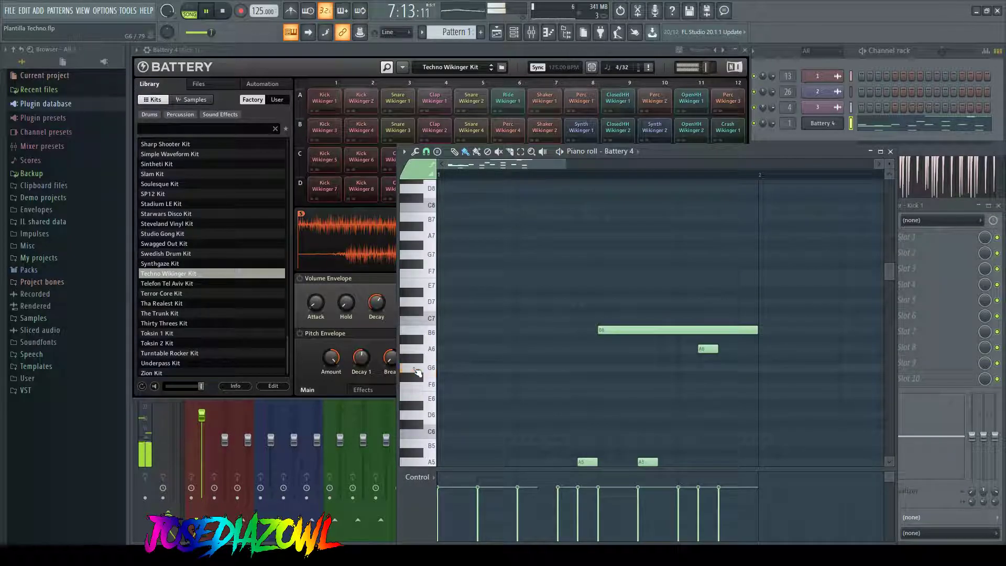
{"action": "scroll", "coordinate": [418, 372], "scroll_direction": "down", "scroll_amount": 3}
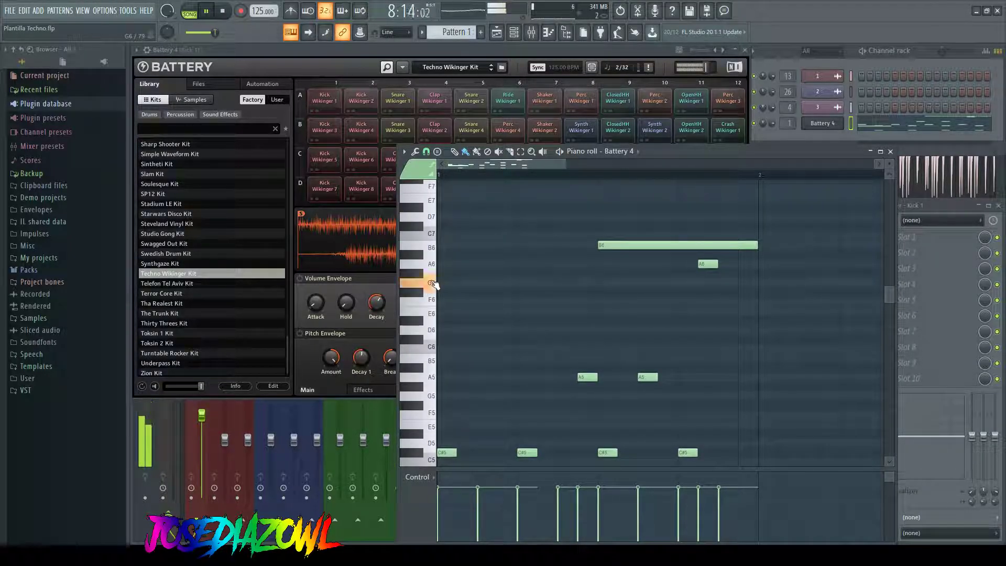
{"action": "left_click", "coordinate": [523, 284]}
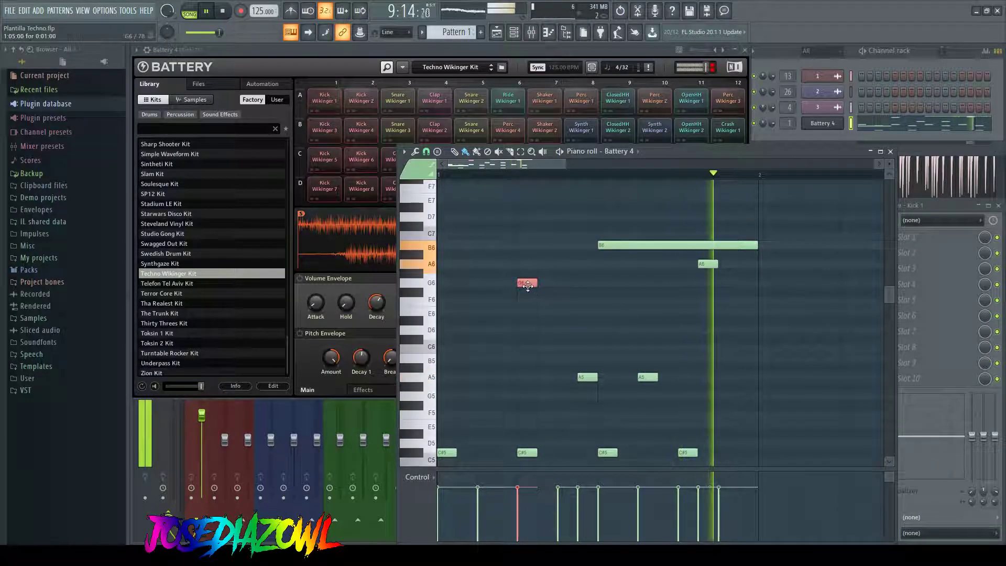
{"action": "left_click", "coordinate": [563, 284]}
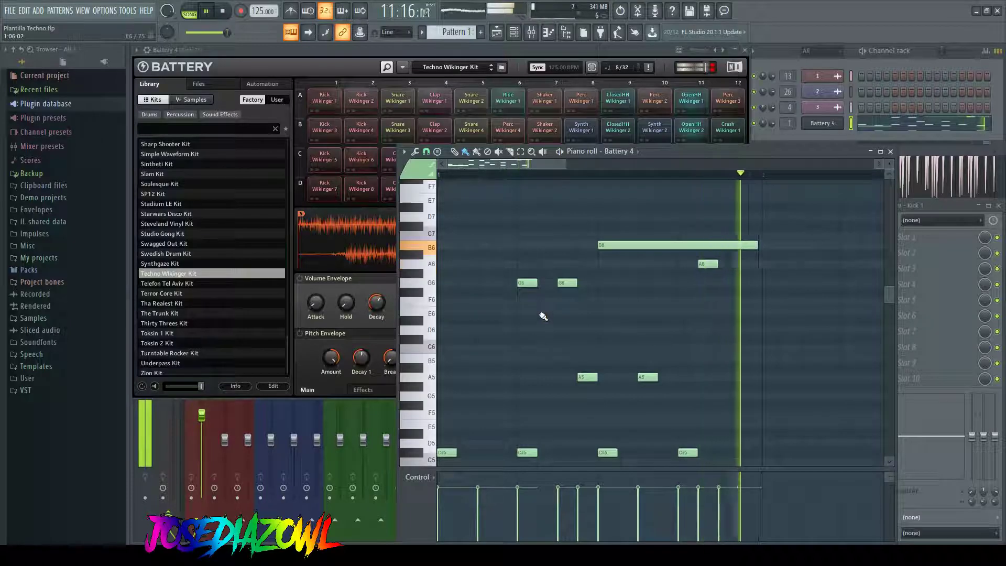
{"action": "scroll", "coordinate": [549, 304], "scroll_direction": "down", "scroll_amount": 3}
{"action": "right_click", "coordinate": [568, 227]}
{"action": "left_click", "coordinate": [679, 226]}
{"action": "right_click", "coordinate": [681, 226]}
{"action": "left_click", "coordinate": [567, 226]}
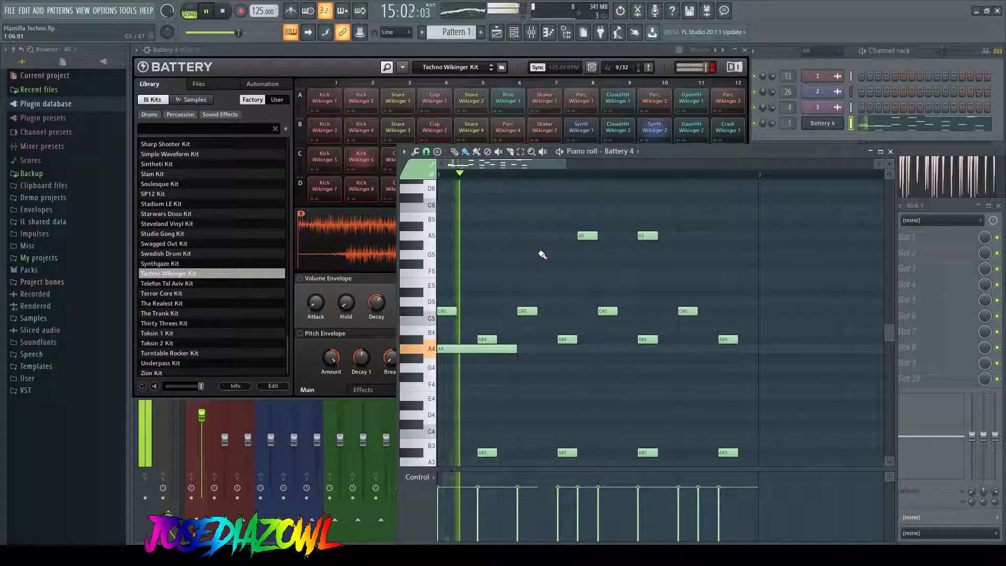
Step: Try a short G6 note on the 3rd sixteenth step of the bar
{"action": "scroll", "coordinate": [541, 254], "scroll_direction": "up", "scroll_amount": 2}
{"action": "left_click", "coordinate": [483, 255]}
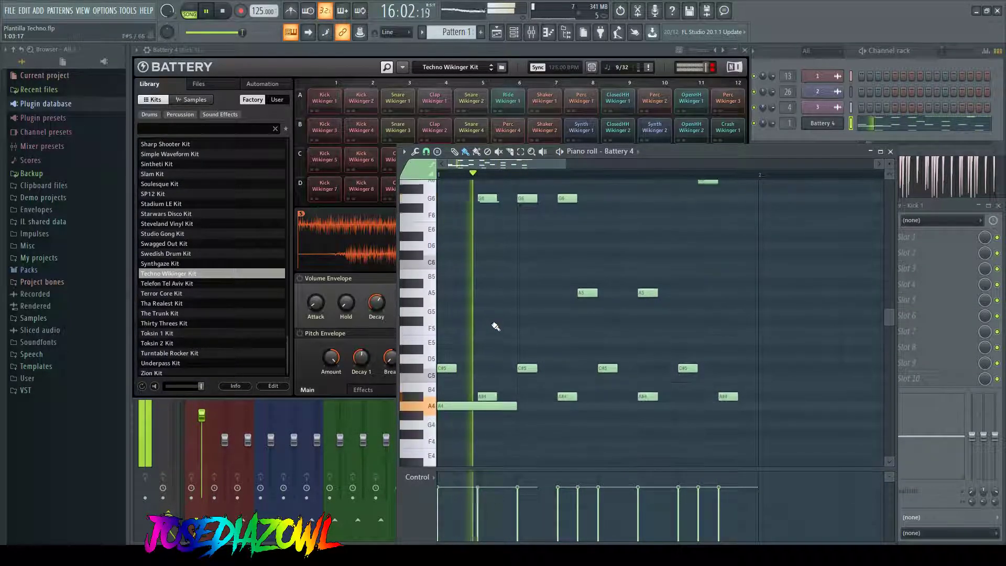
{"action": "right_click", "coordinate": [493, 256]}
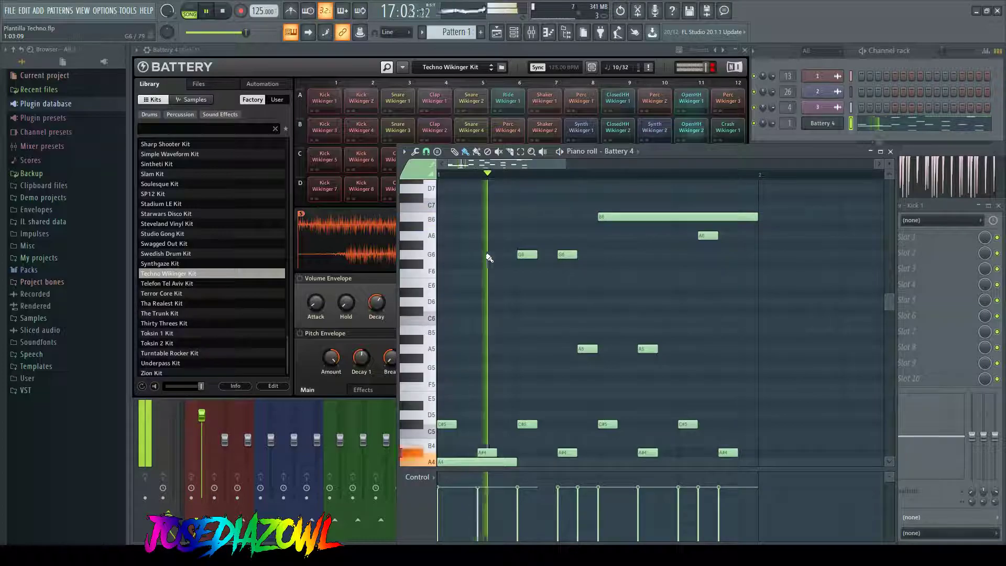
{"action": "left_click", "coordinate": [486, 255]}
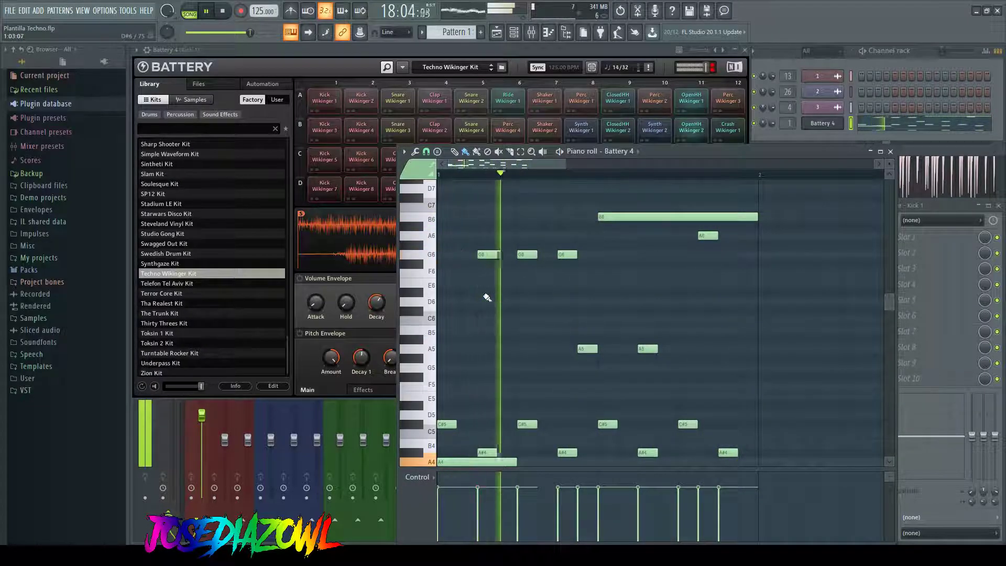
{"action": "scroll", "coordinate": [490, 293], "scroll_direction": "down", "scroll_amount": 3}
{"action": "scroll", "coordinate": [490, 323], "scroll_direction": "up", "scroll_amount": 3}
{"action": "left_click", "coordinate": [486, 264]}
{"action": "left_click_drag", "start_coordinate": [486, 272], "coordinate": [487, 264]}
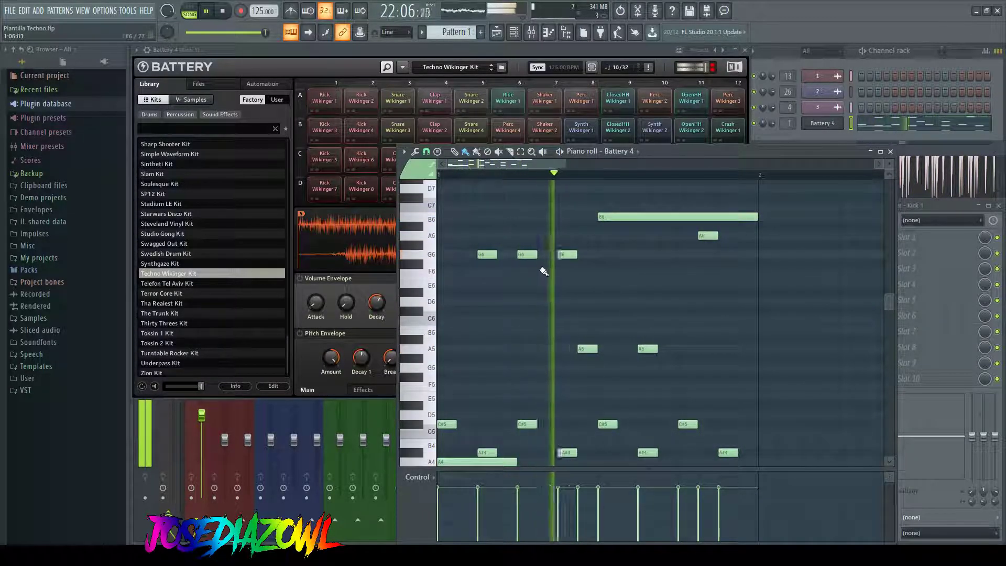
Step: Try a short G6 note on step 10, remove it along with the G6 note on step 3, and stop playback
{"action": "left_click", "coordinate": [621, 255]}
{"action": "left_click_drag", "start_coordinate": [621, 258], "coordinate": [602, 258]}
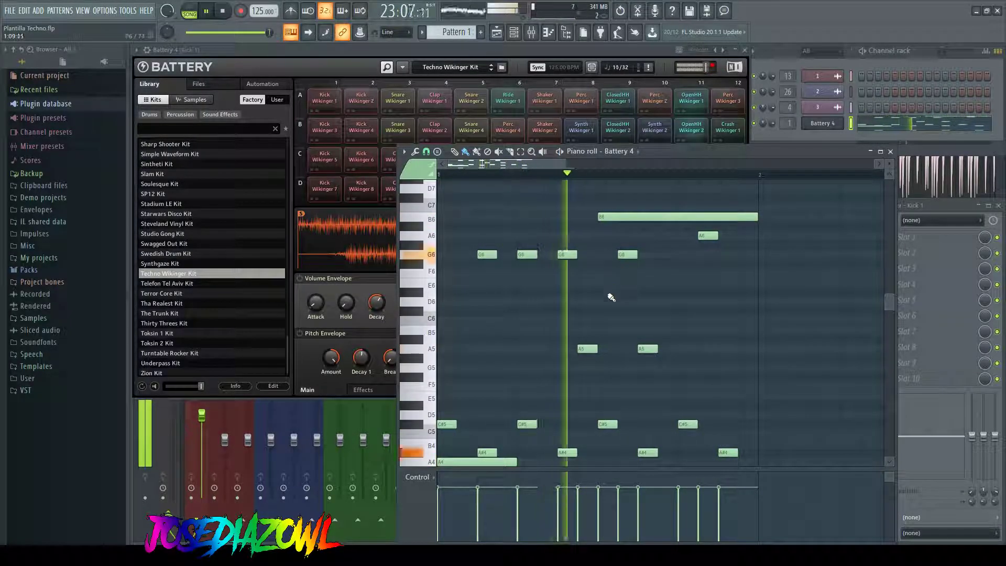
{"action": "right_click", "coordinate": [608, 254]}
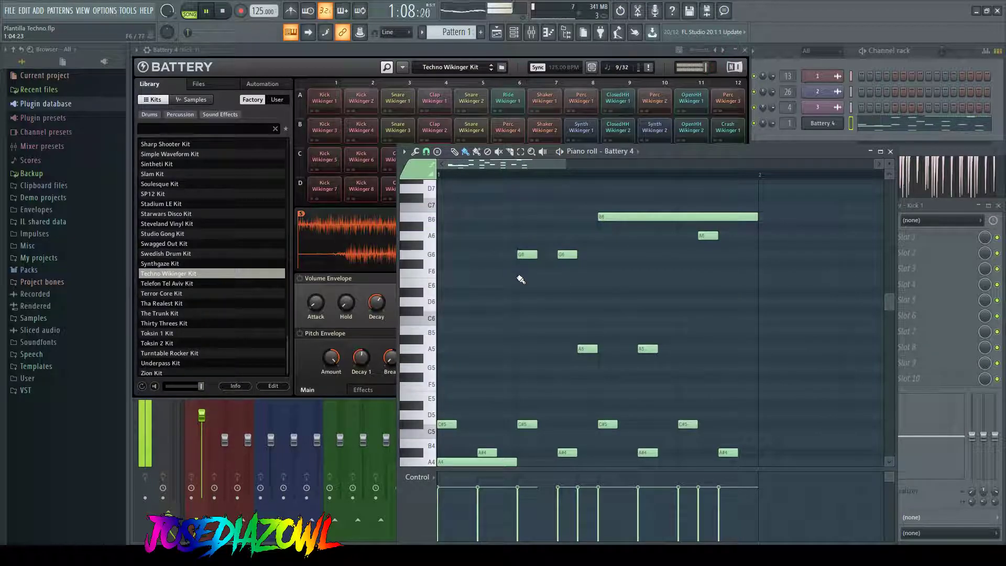
{"action": "scroll", "coordinate": [526, 283], "scroll_direction": "down", "scroll_amount": 3}
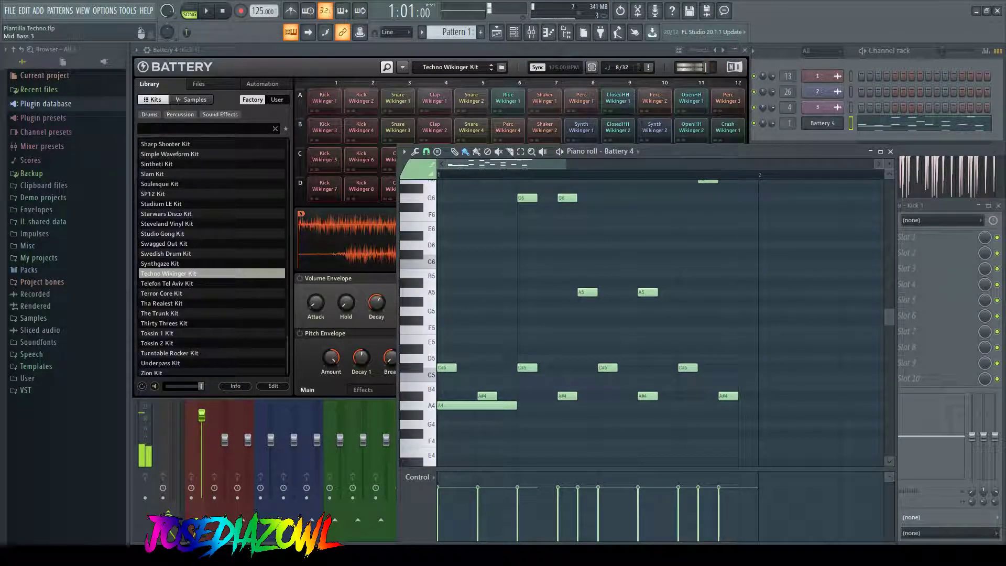